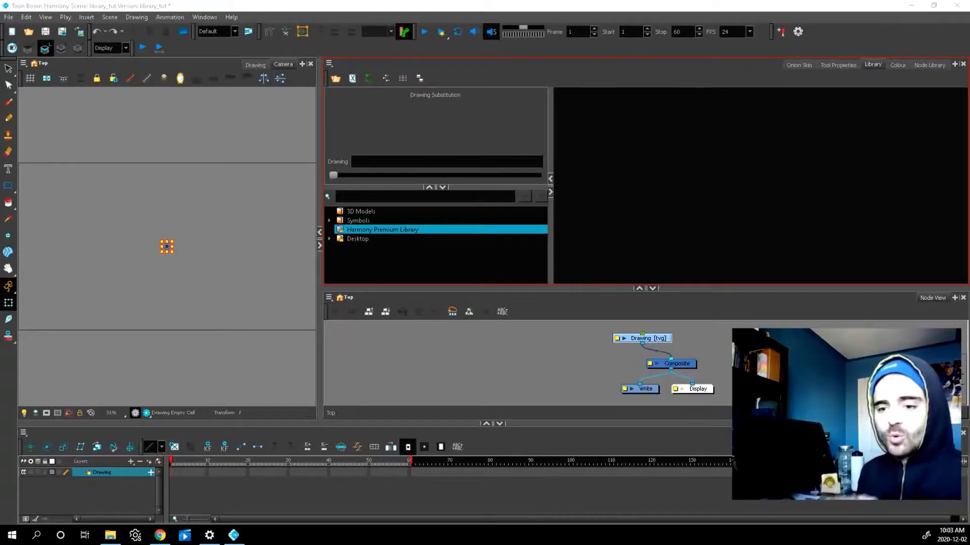
Step: Open a Library window from the Windows menu showing the Desktop library's .tpl templates
click(366, 239)
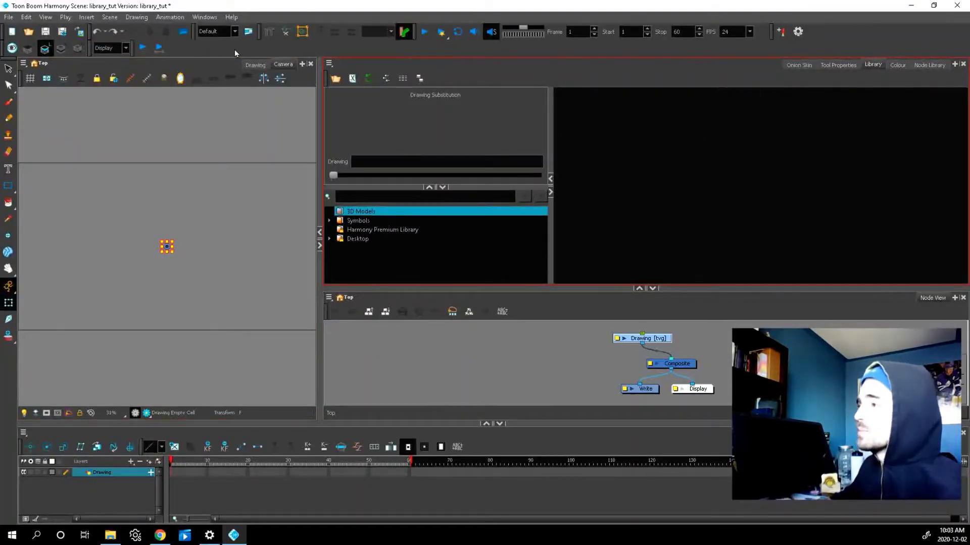
click(205, 17)
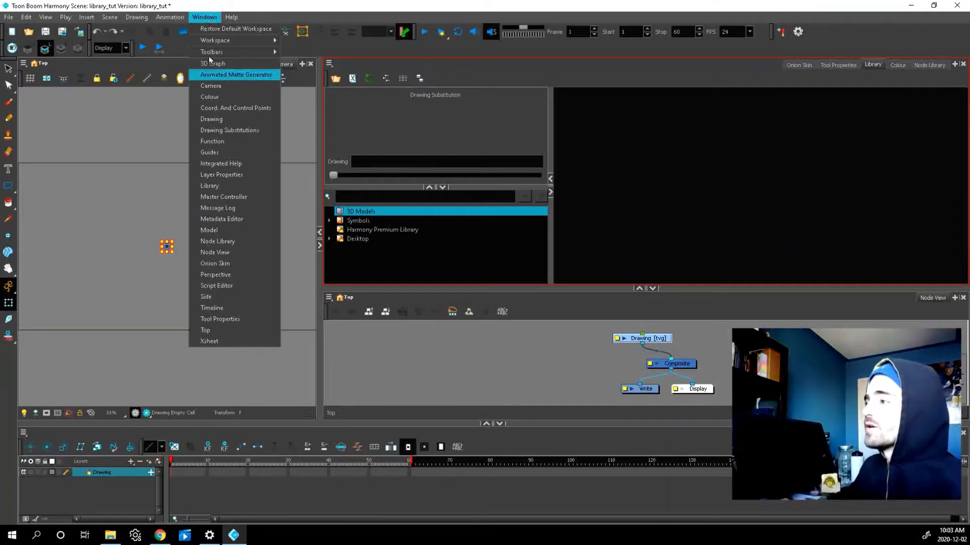
click(223, 188)
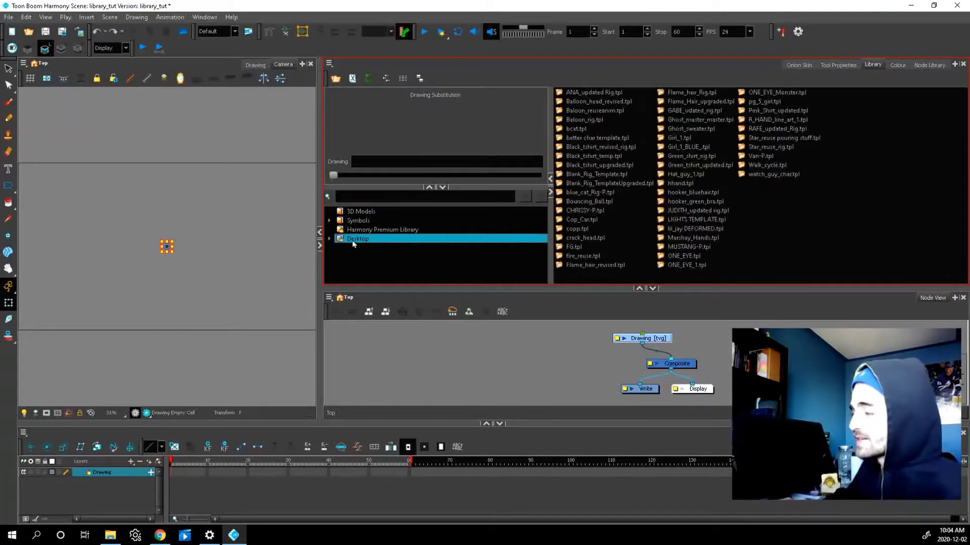
click(335, 81)
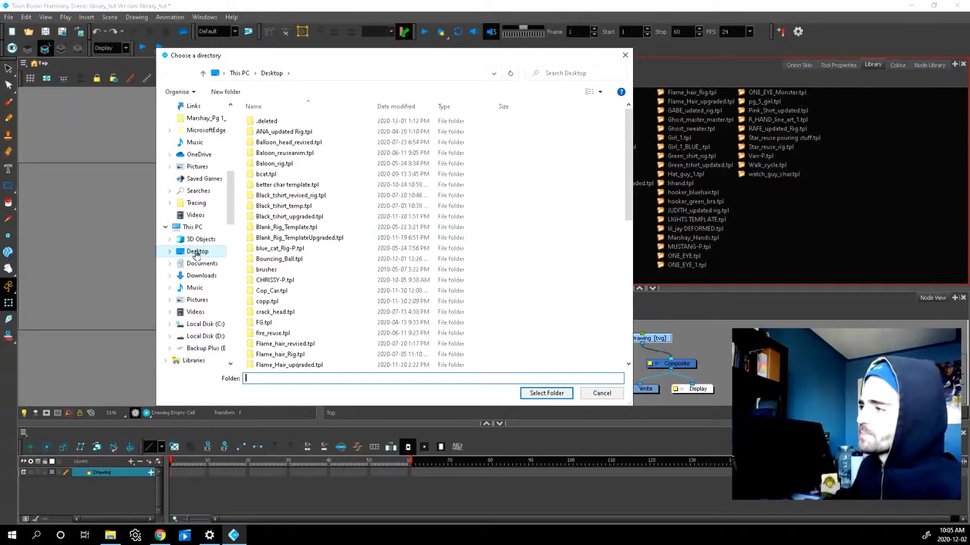
click(197, 252)
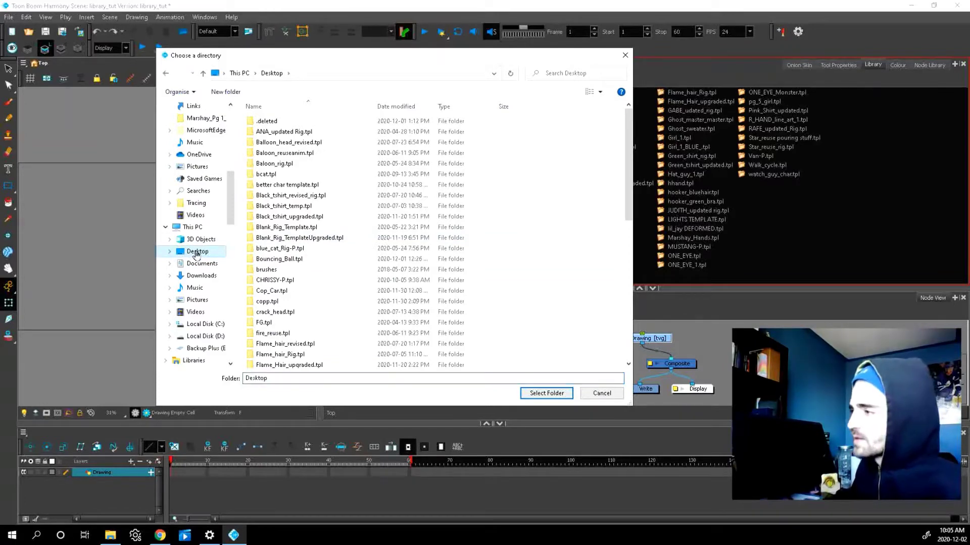
click(551, 396)
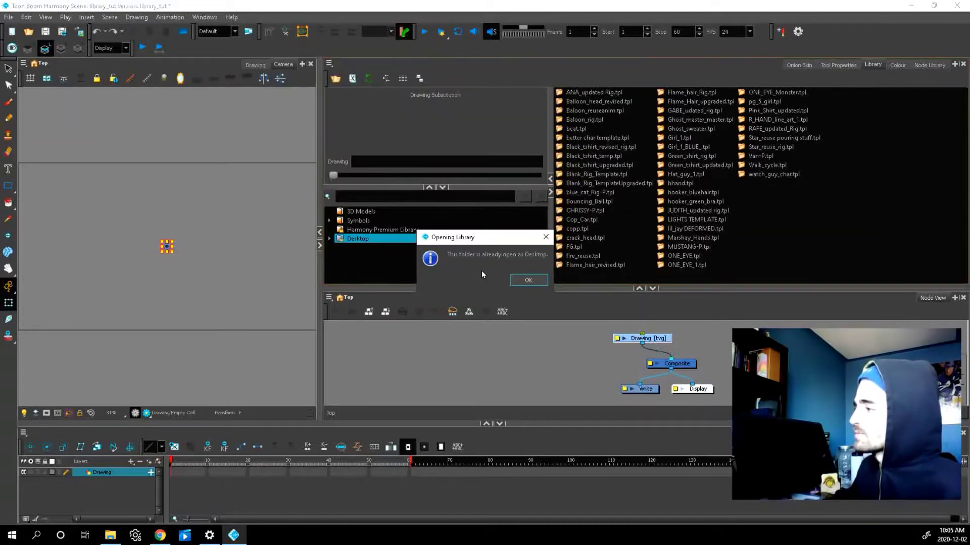
click(526, 285)
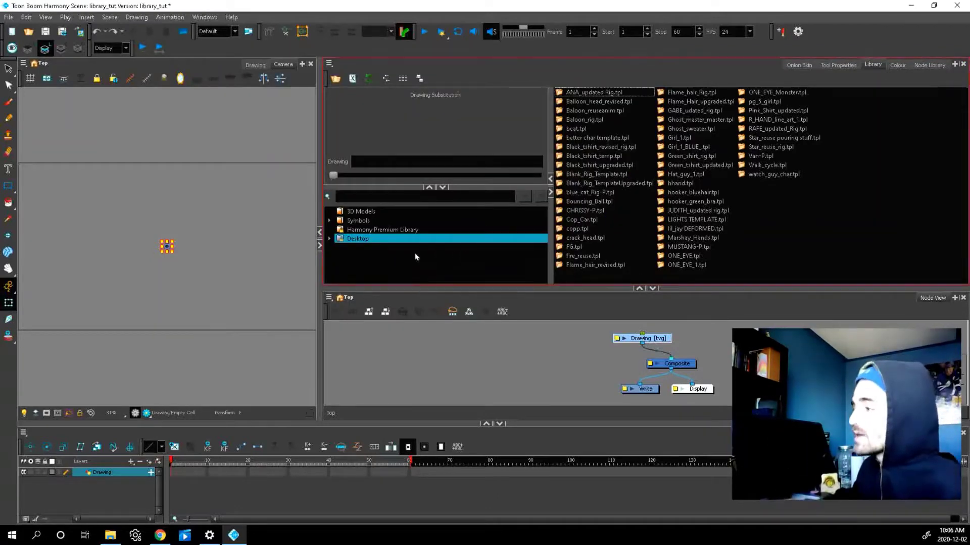
Step: Link the Documents folder as a new library and view its empty contents
click(335, 82)
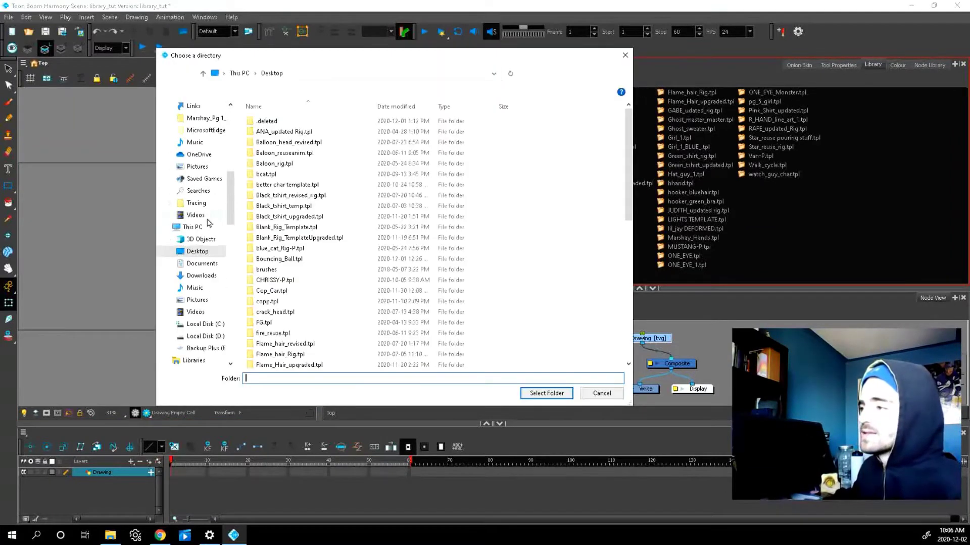
click(208, 266)
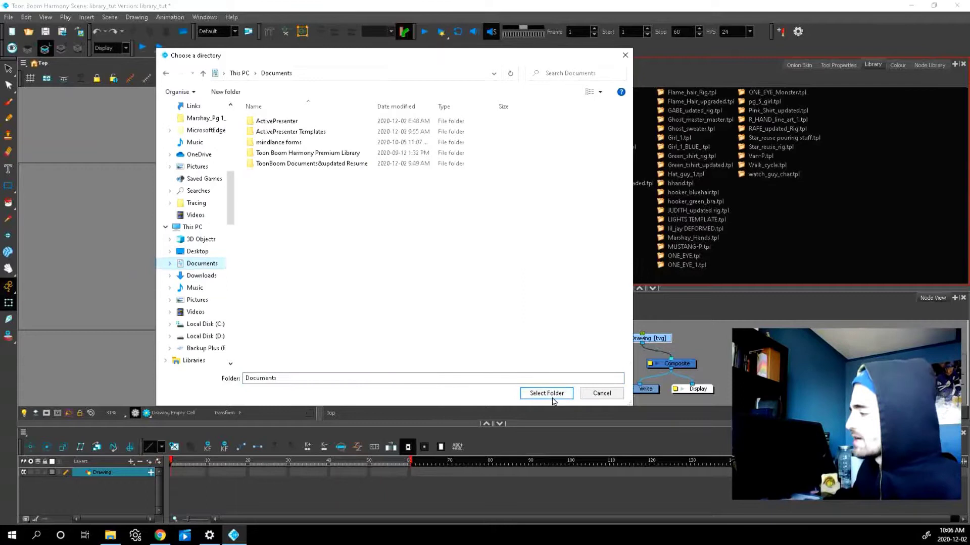
click(549, 394)
click(360, 249)
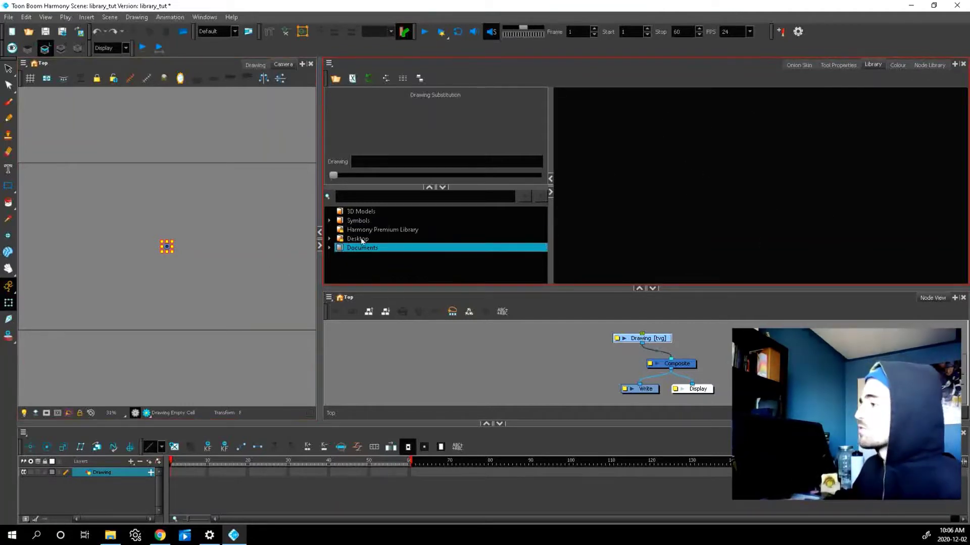
Step: Close the Documents library from the Library tree with Close Library
right_click(386, 249)
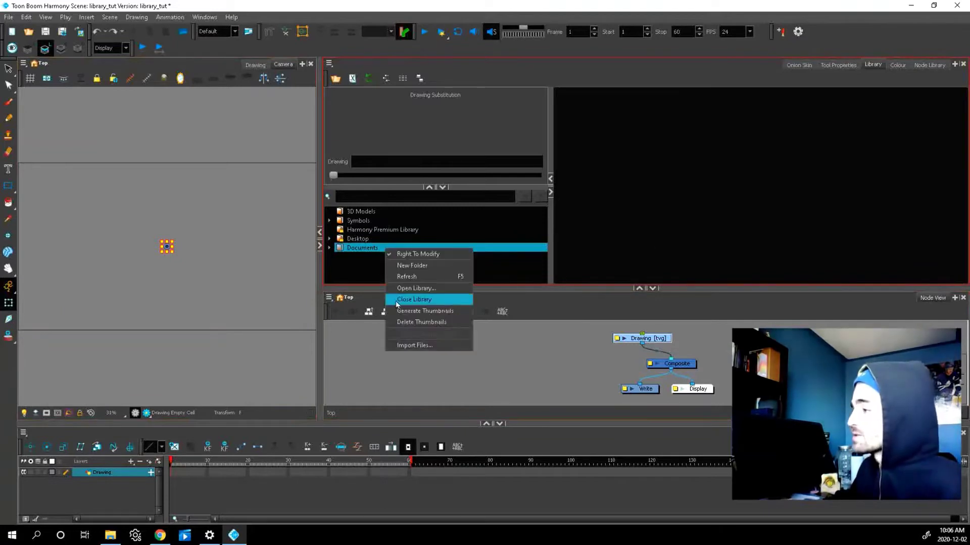
click(428, 301)
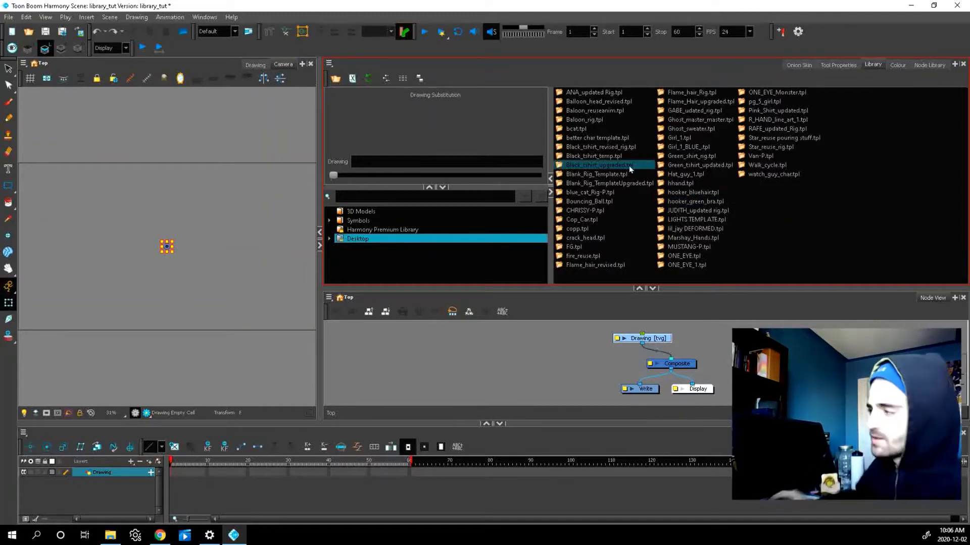
Step: Enable Right To Modify on the Desktop library and widen the Camera view
right_click(380, 241)
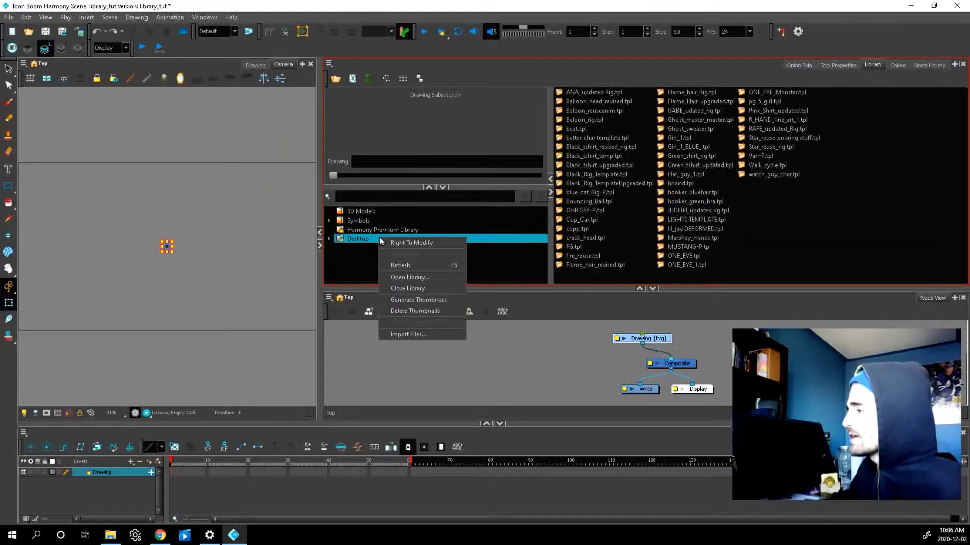
click(400, 244)
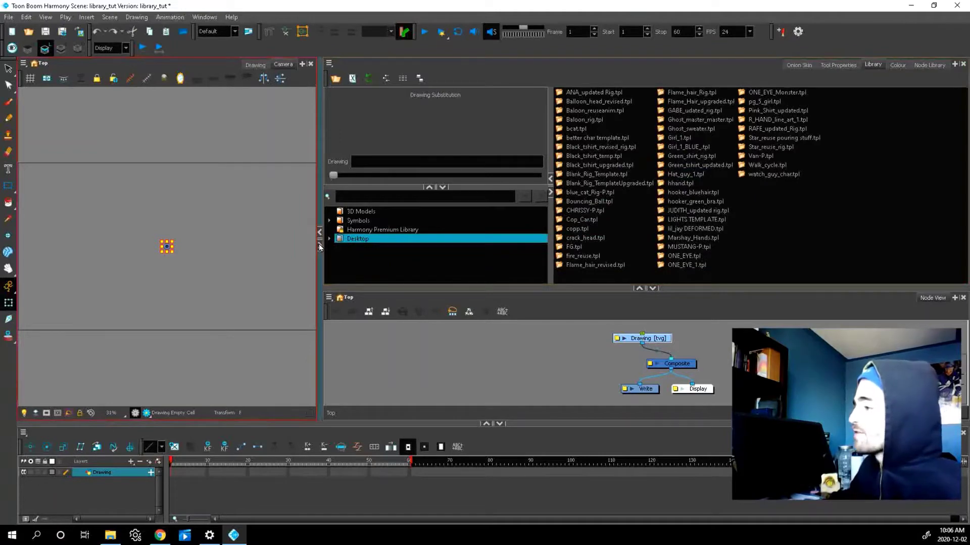
drag(315, 246, 387, 249)
Step: Preview the ONE_EYE_Monster.tpl template from the Desktop library list
click(699, 257)
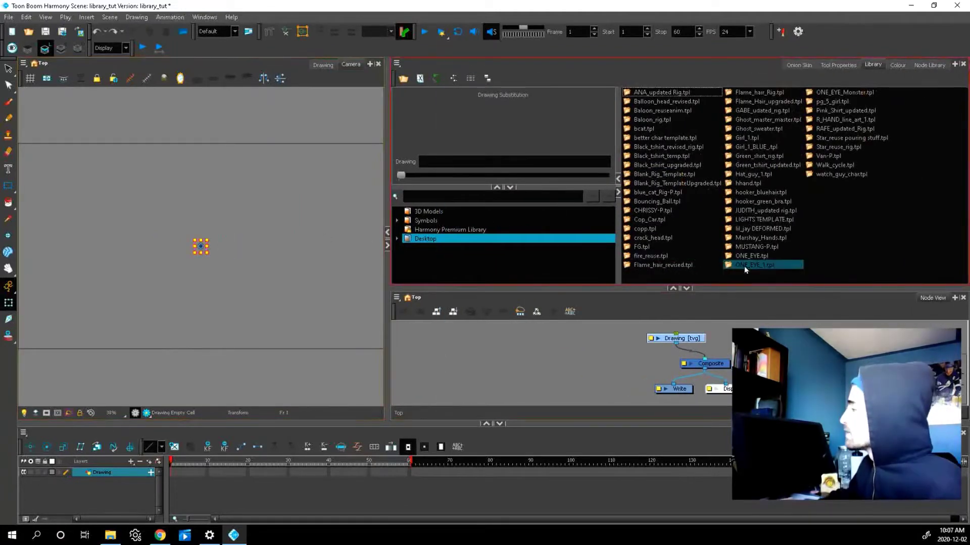
click(835, 112)
click(834, 93)
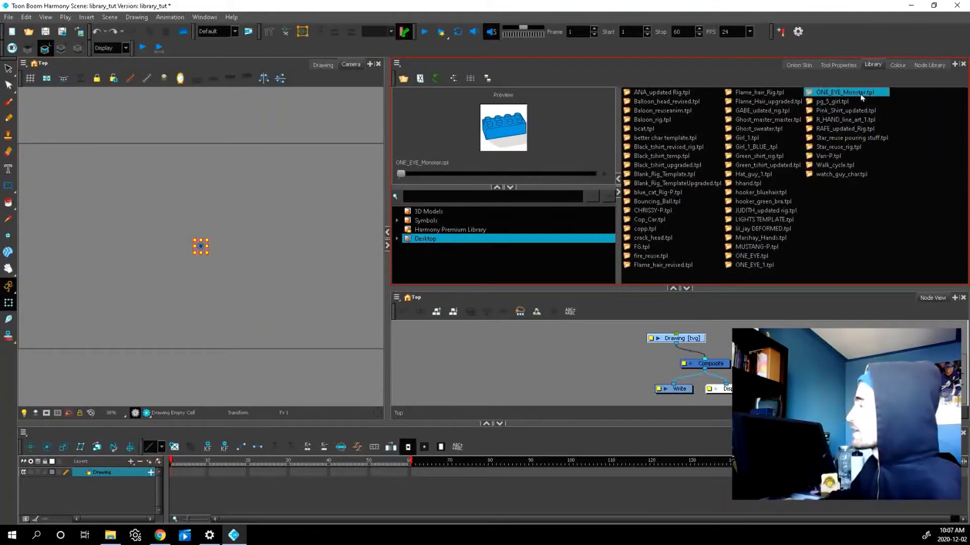
Step: Drag ONE_EYE_Monster.tpl onto the stage and scrub the timeline to check its walk
drag(860, 92, 185, 266)
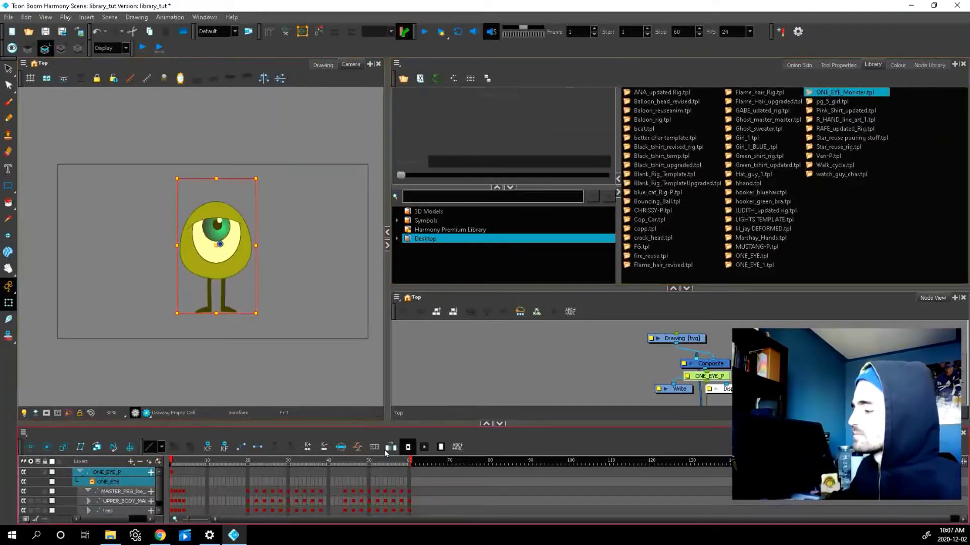
drag(173, 465, 199, 486)
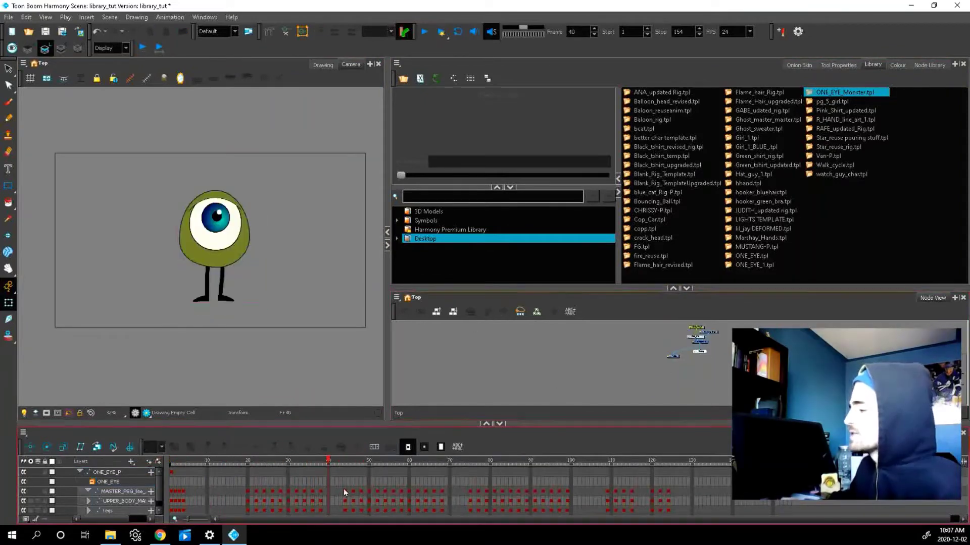
drag(686, 335, 456, 331)
scroll(456, 332, up, 3)
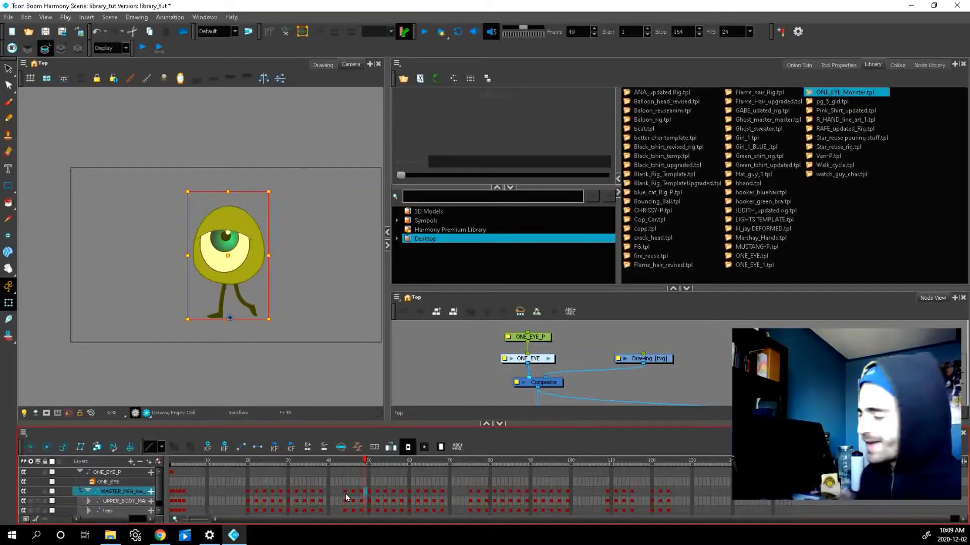
Step: Marquee-select the monster's ONE_EYE_P and ONE_EYE nodes in the Node View
click(452, 353)
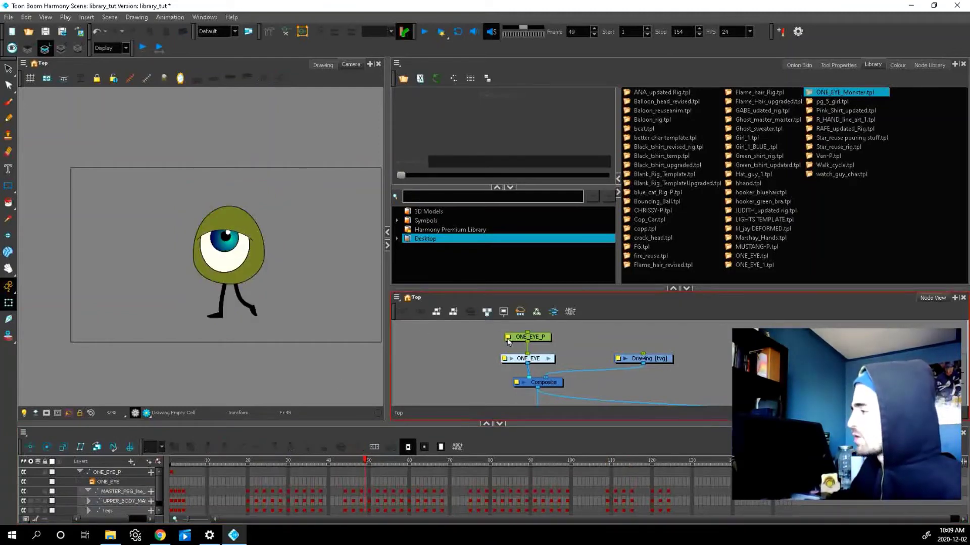
drag(471, 324, 574, 367)
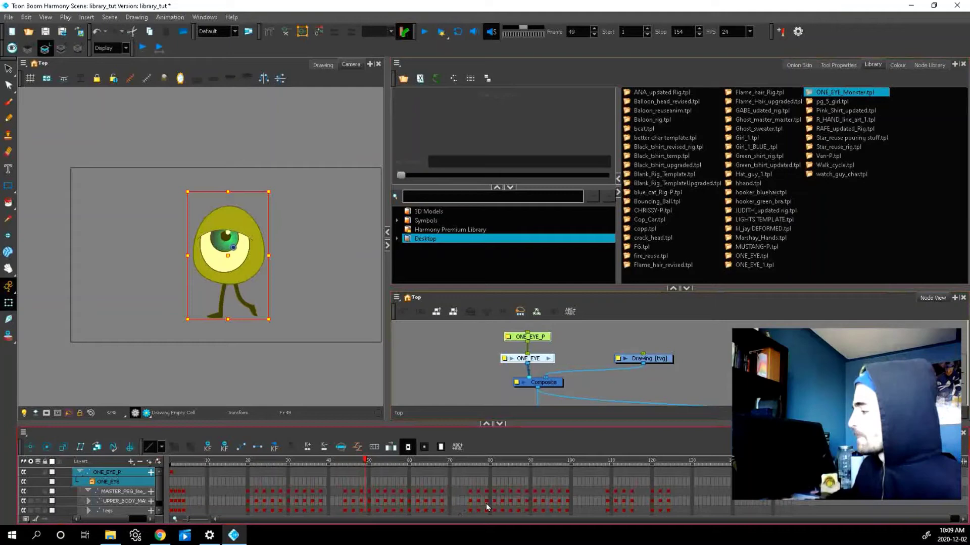
Step: Paste the selected monster rig nodes into the Desktop library as a new template
key(ctrl+z)
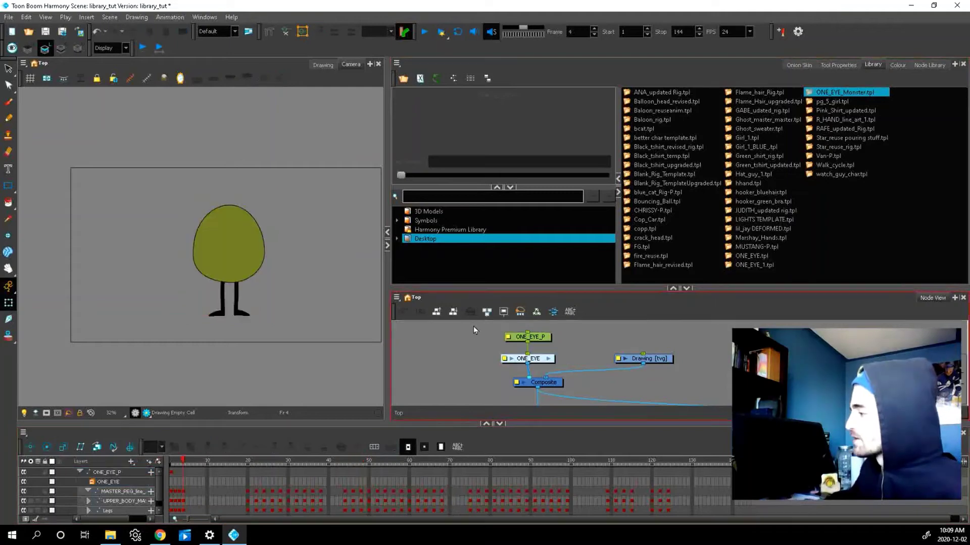
click(557, 369)
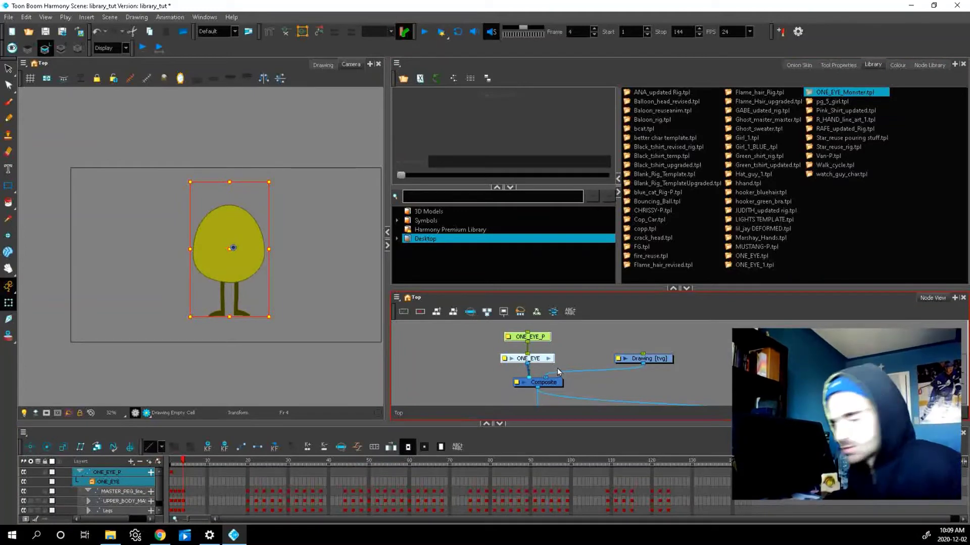
click(735, 80)
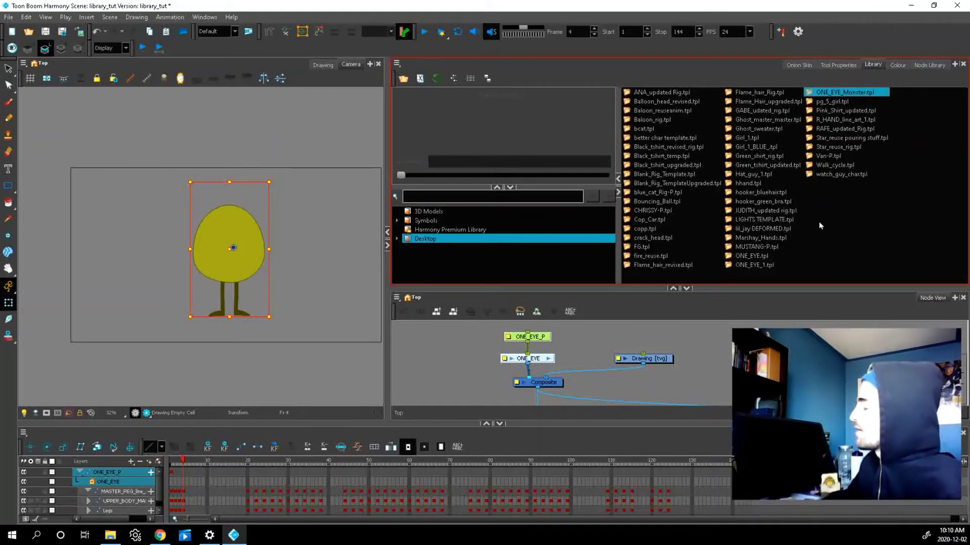
key(ctrl+v)
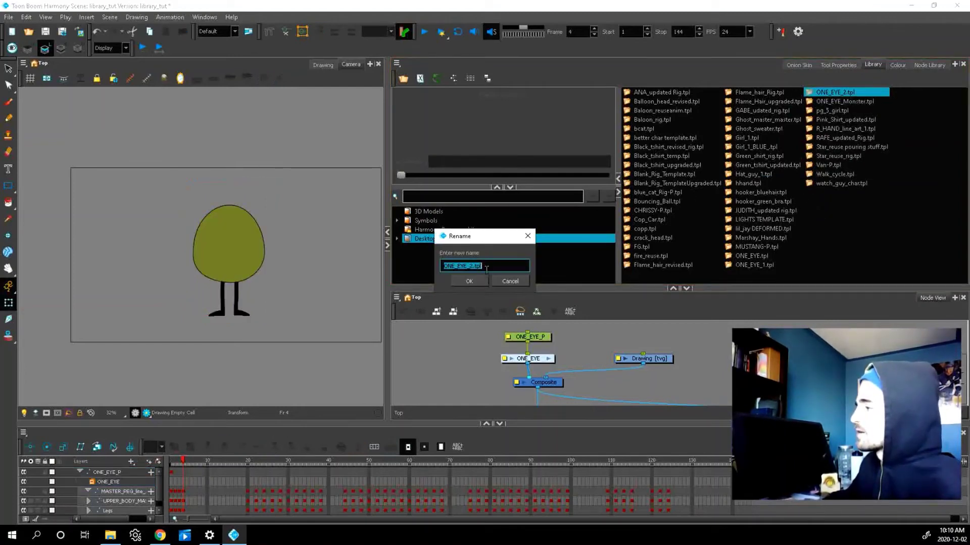
Step: Rename the new template to ONE_EYE_resue animation.tpl and reselect the rig nodes
click(482, 266)
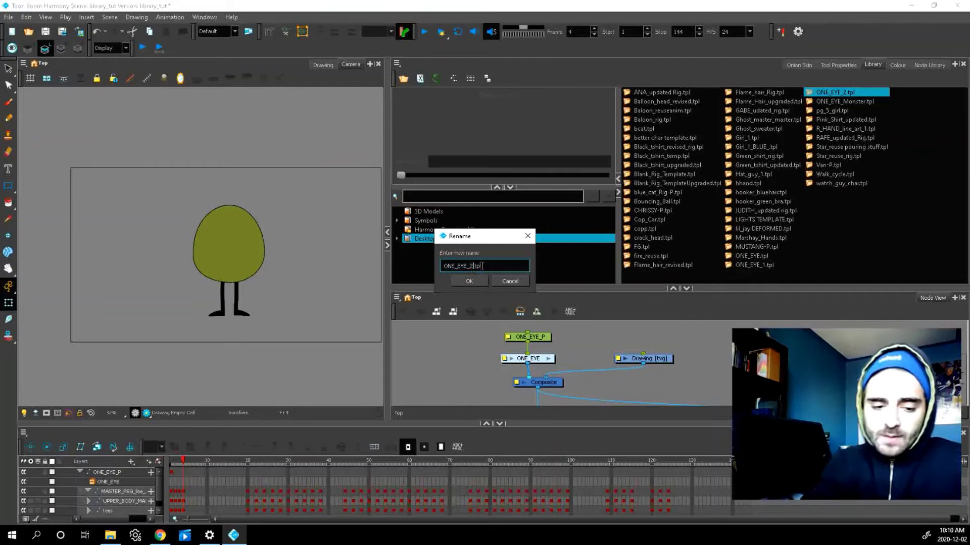
key(Left)
key(Left)
key(Left)
key(Left)
key(BackSpace)
text(result_anima)
text(tion)
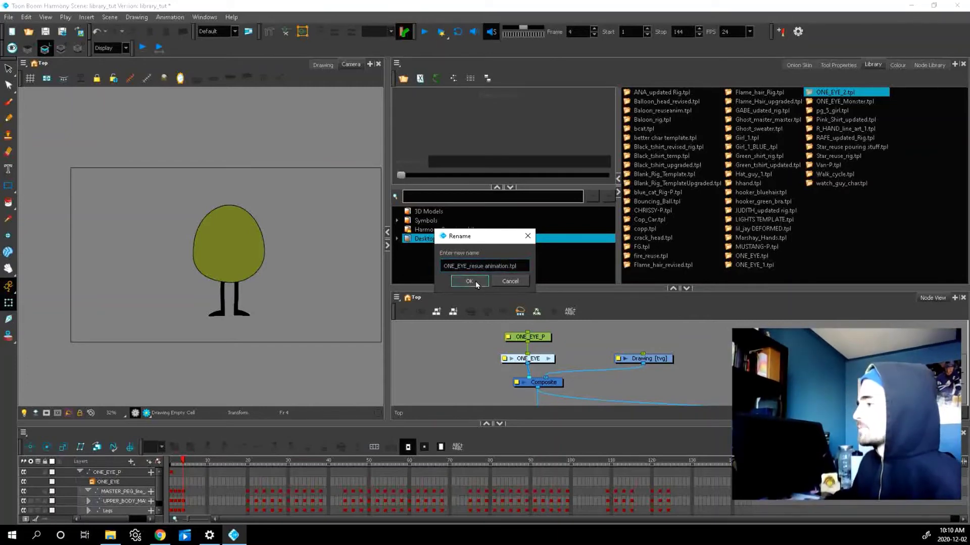
click(475, 280)
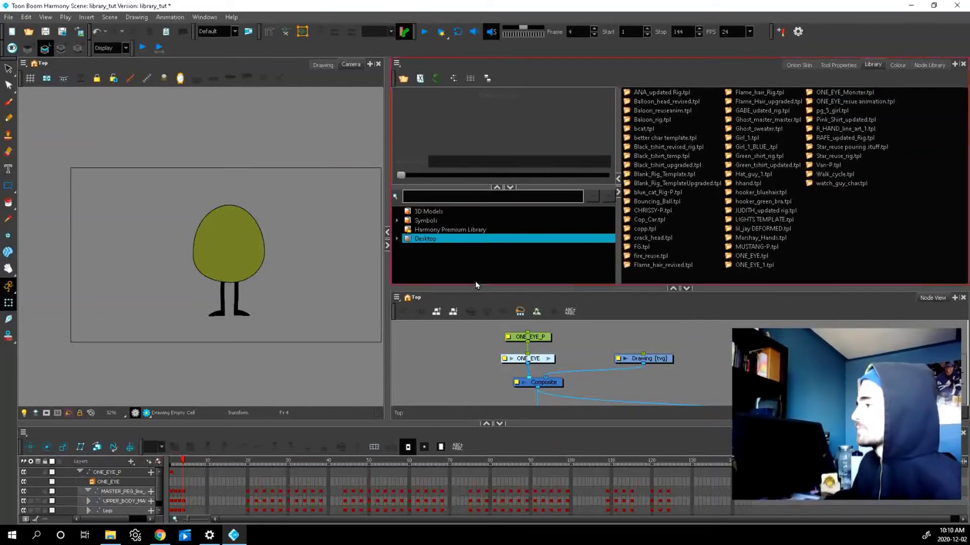
click(849, 107)
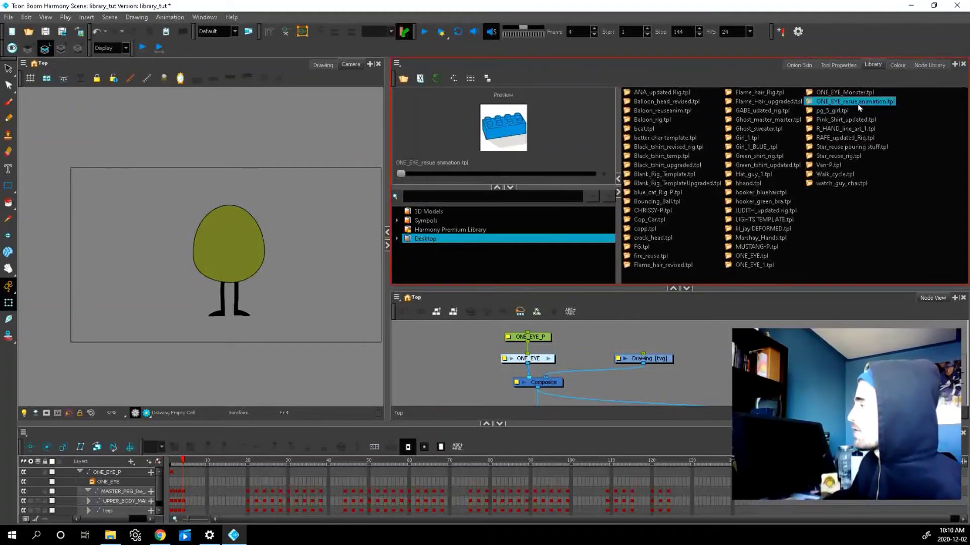
click(549, 362)
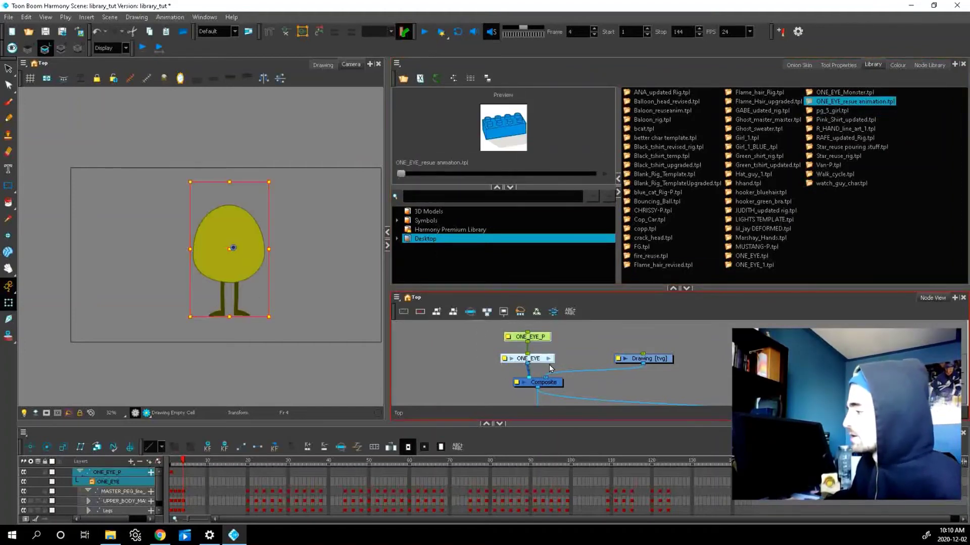
Step: Delete the original rig and drag ONE_EYE_resue animation.tpl back onto the stage
key(Delete)
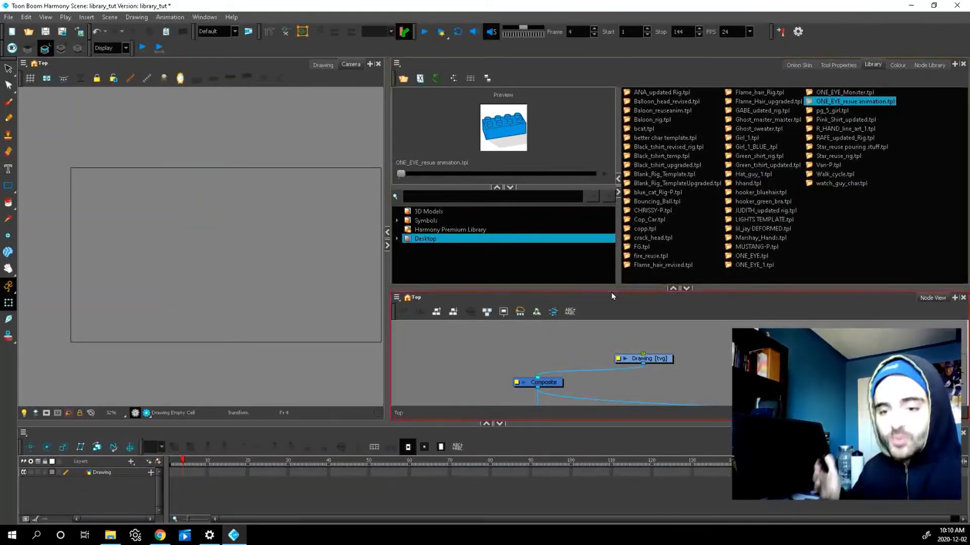
click(868, 103)
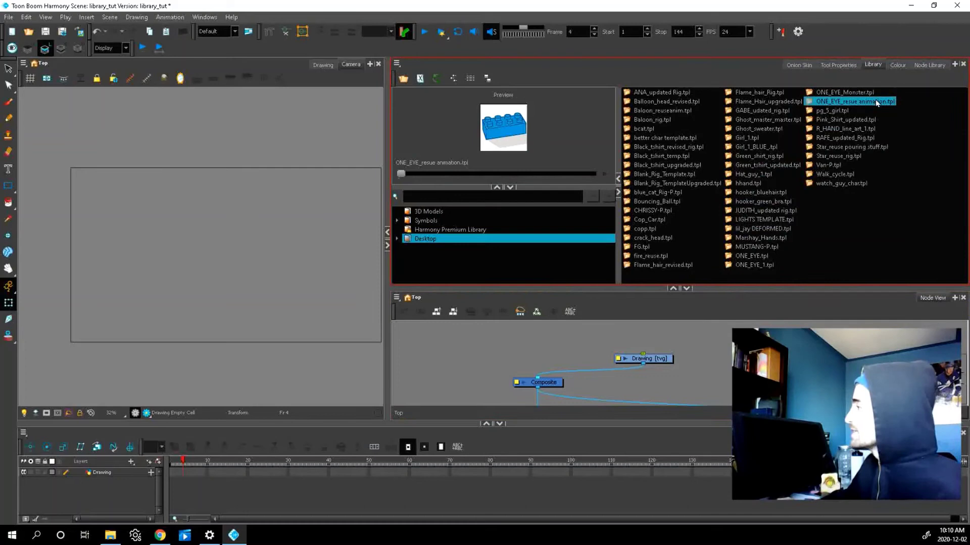
drag(864, 103, 195, 260)
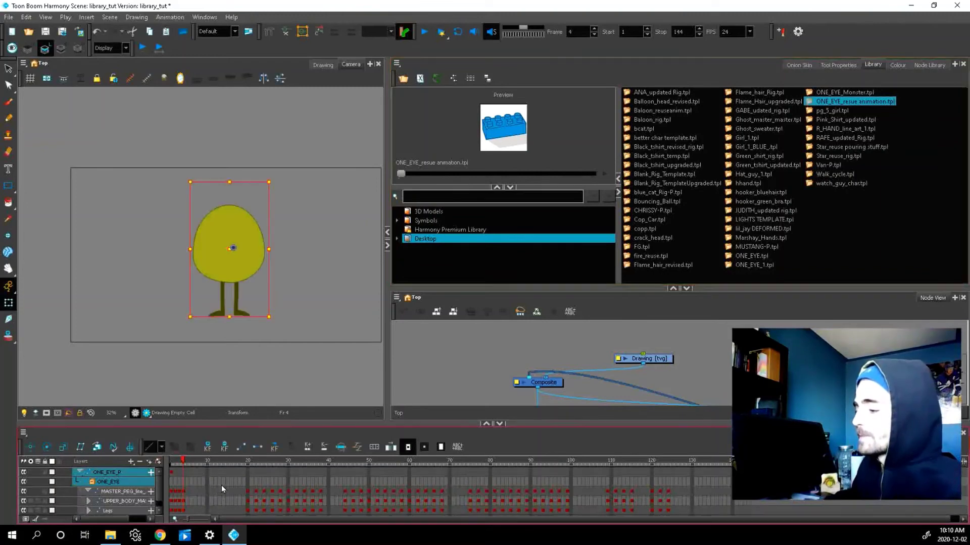
drag(228, 464, 262, 486)
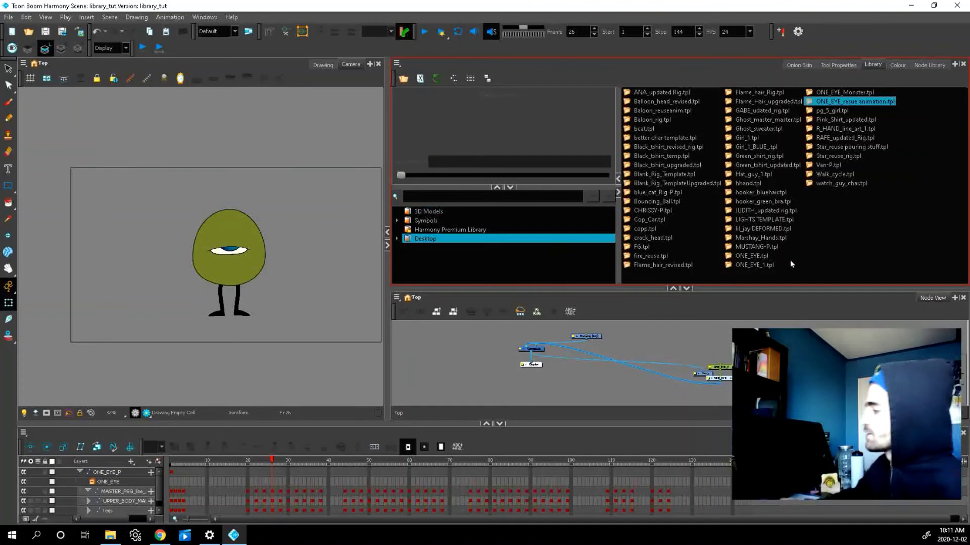
Step: Move the imported ONE_EYE nodes beside Composite and zoom into the Node View
drag(725, 379, 626, 347)
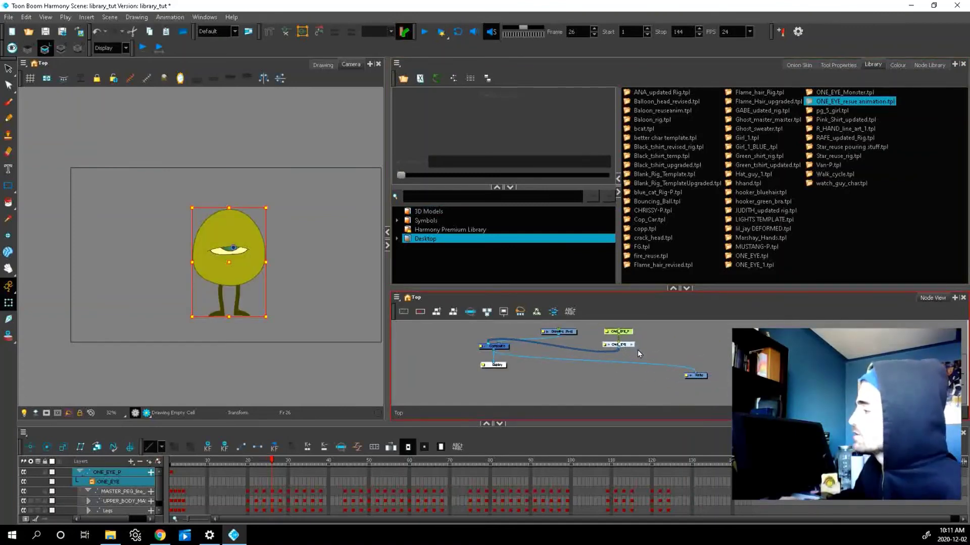
scroll(638, 349, up, 3)
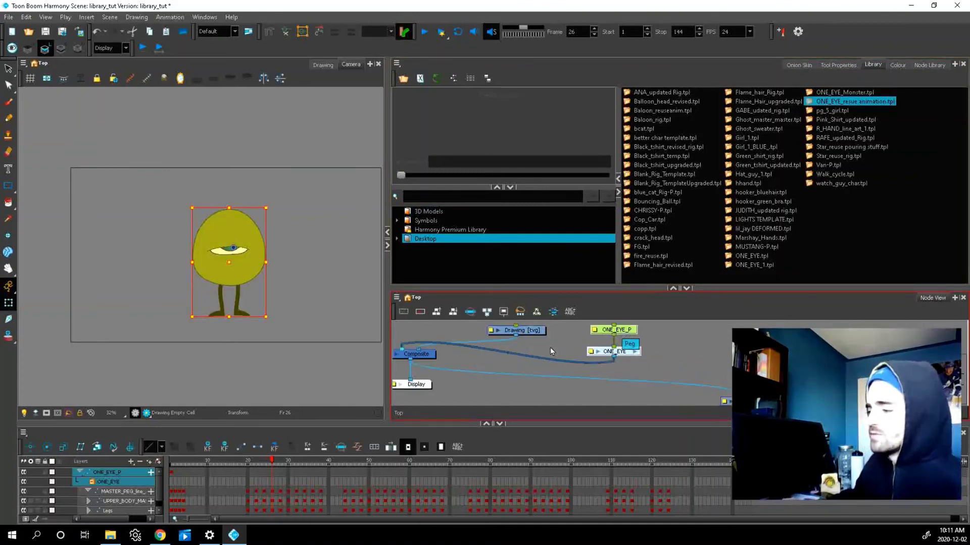